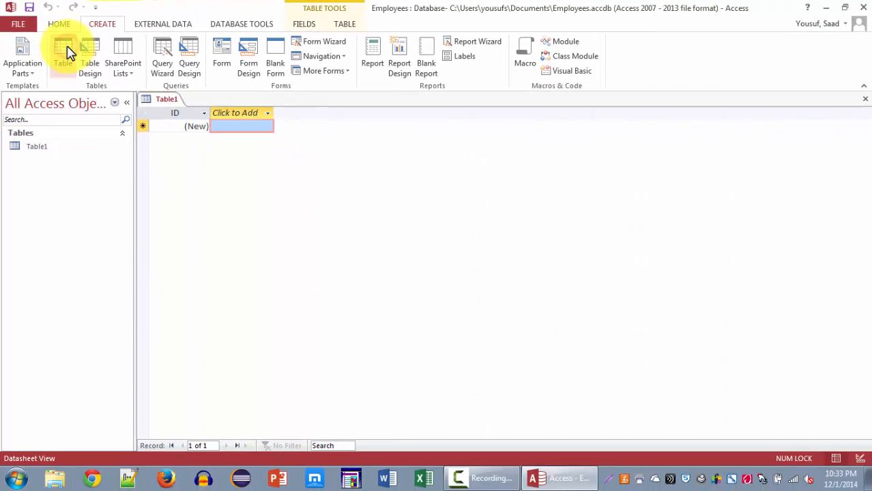
Step: Create a second blank table in the database and select it among the listed tables
click(64, 54)
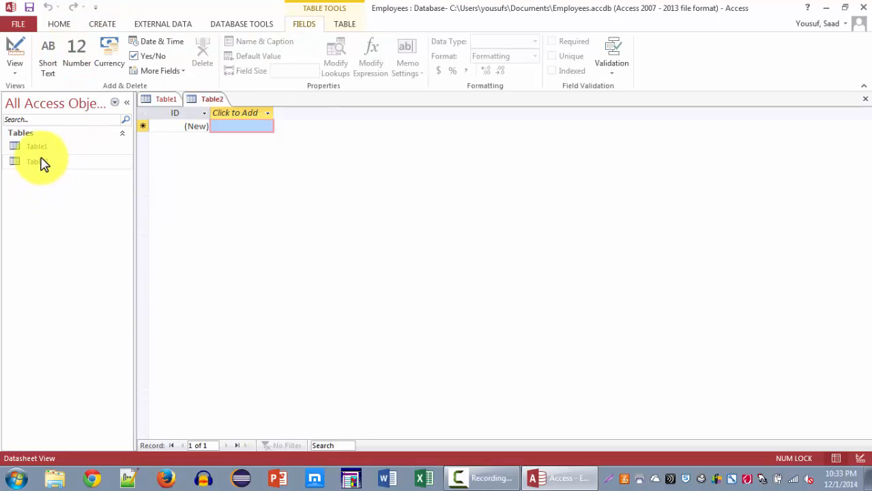
drag(43, 162, 39, 169)
click(37, 161)
click(38, 148)
click(37, 162)
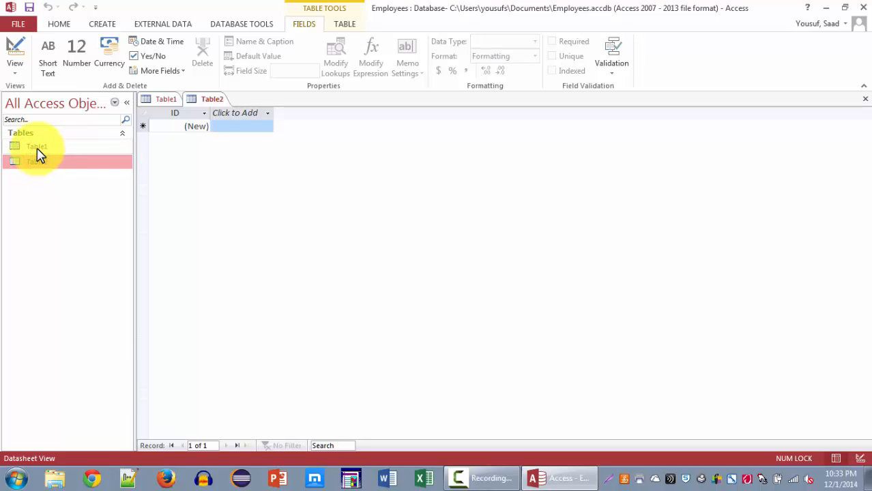
click(36, 148)
click(38, 164)
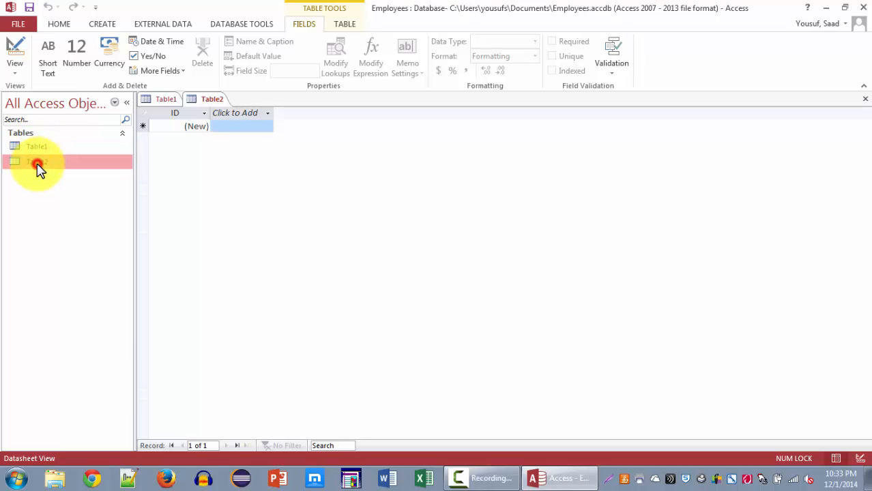
click(95, 24)
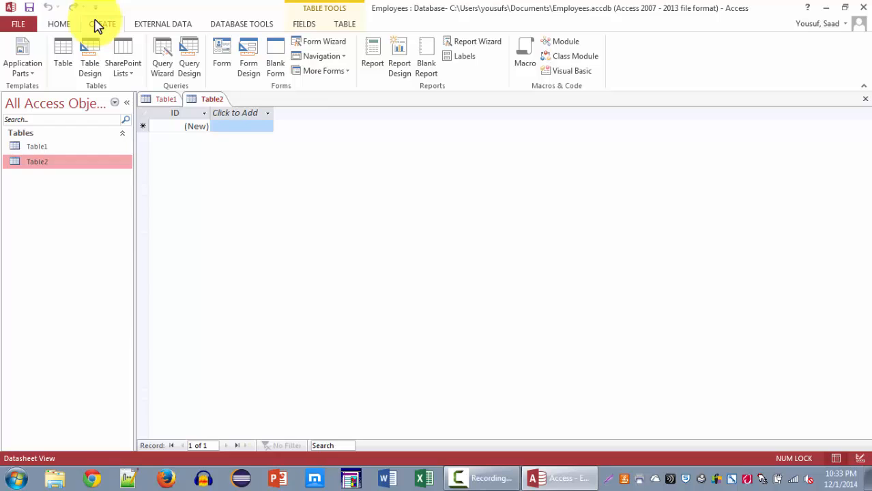
Step: Try to delete Table2 from the database, and close the table
right_click(38, 164)
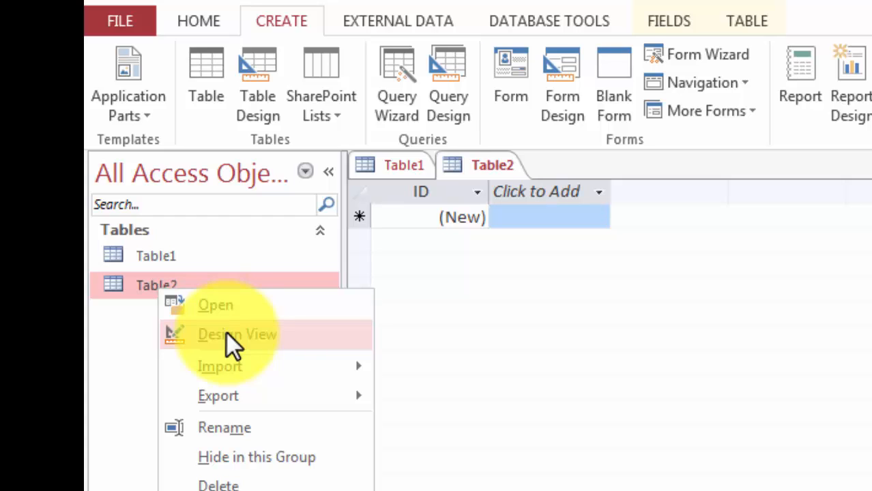
click(229, 482)
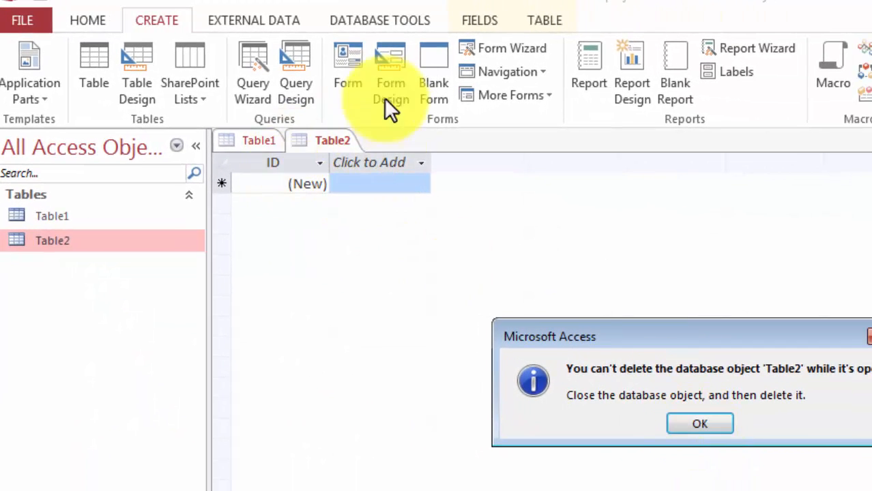
click(709, 414)
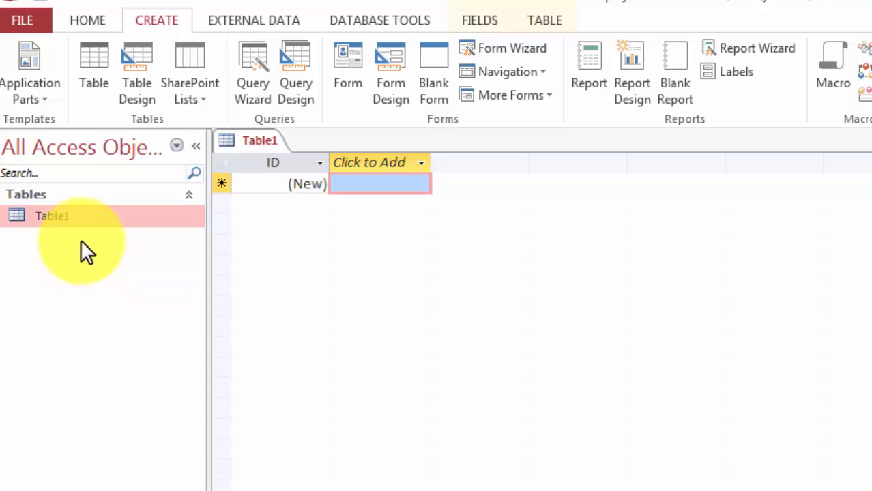
Step: Switch Table1 to Design View, saving the table under the name Employees
right_click(66, 216)
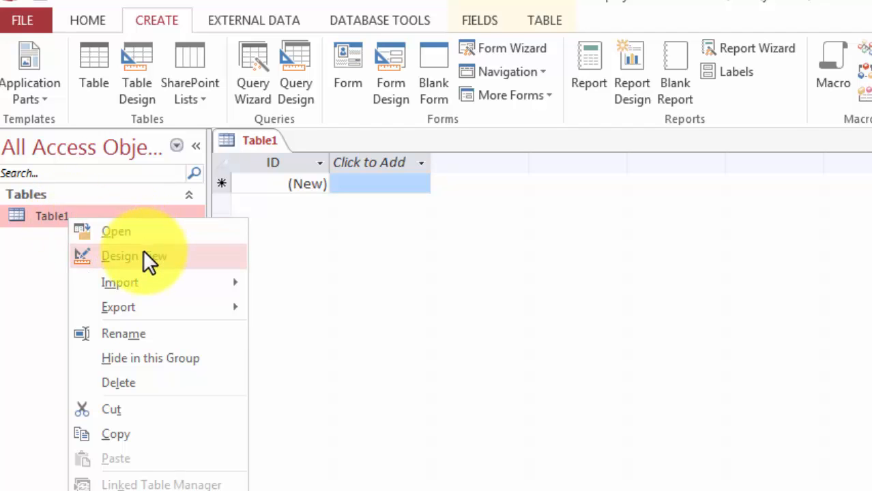
click(1, 270)
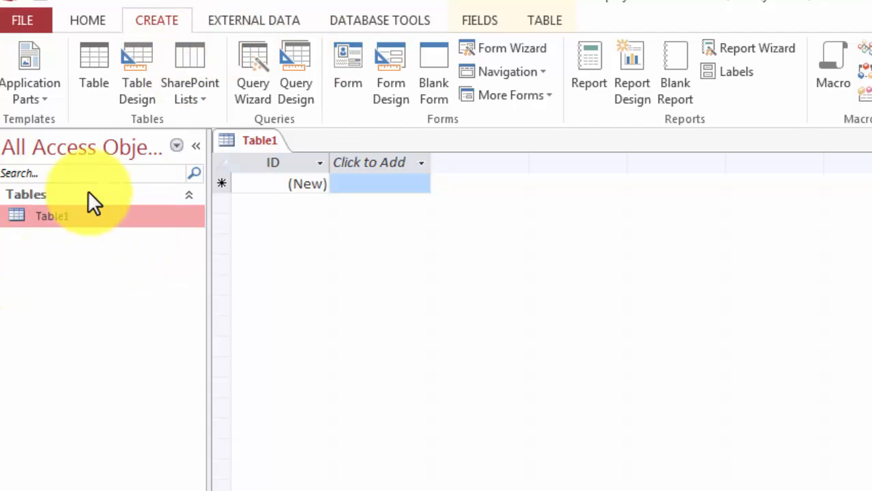
right_click(45, 214)
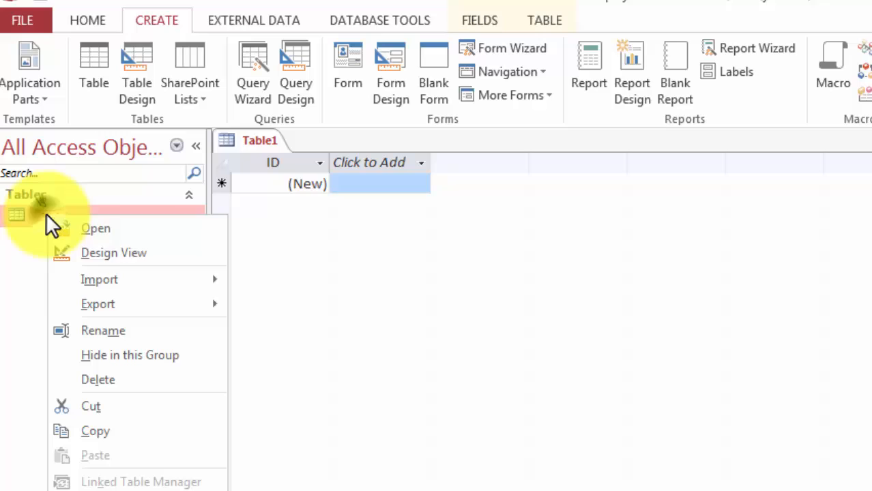
click(109, 254)
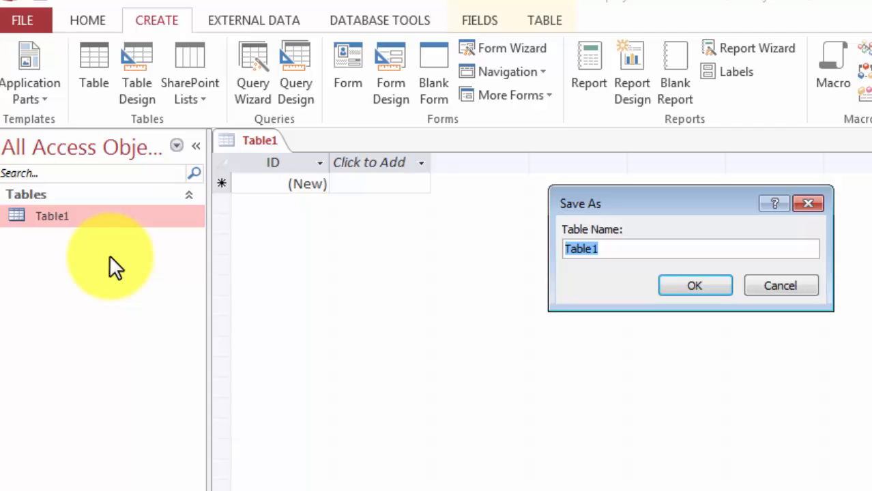
text(Employee)
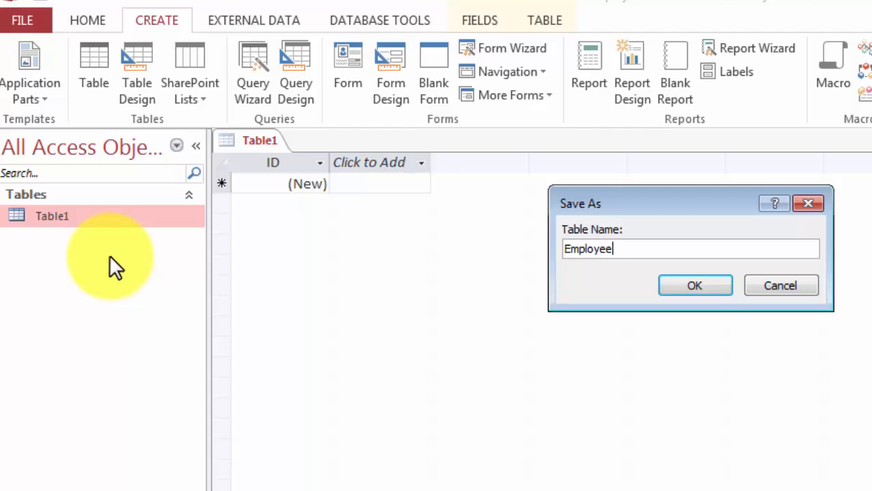
text(sw)
key(BackSpace)
key(Return)
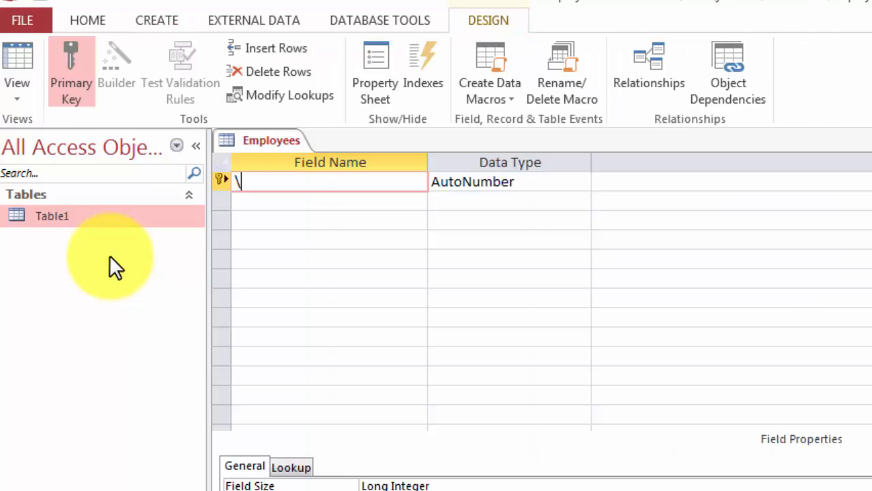
Step: Name the primary key field EmployeeID and set its data type to Short Text
click(82, 291)
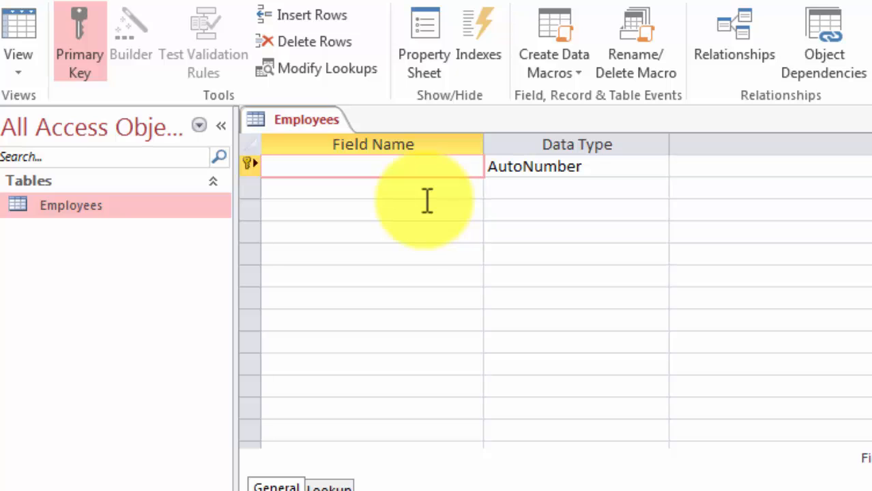
text(Employee)
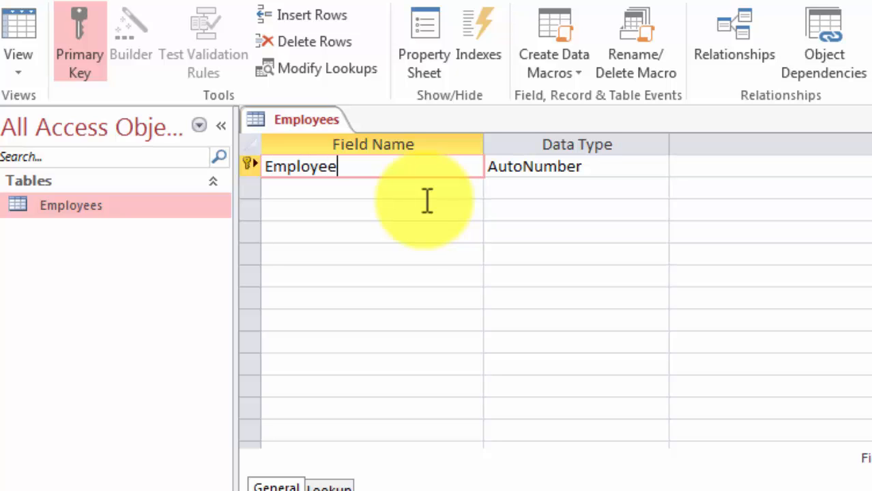
text(ID)
key(Tab)
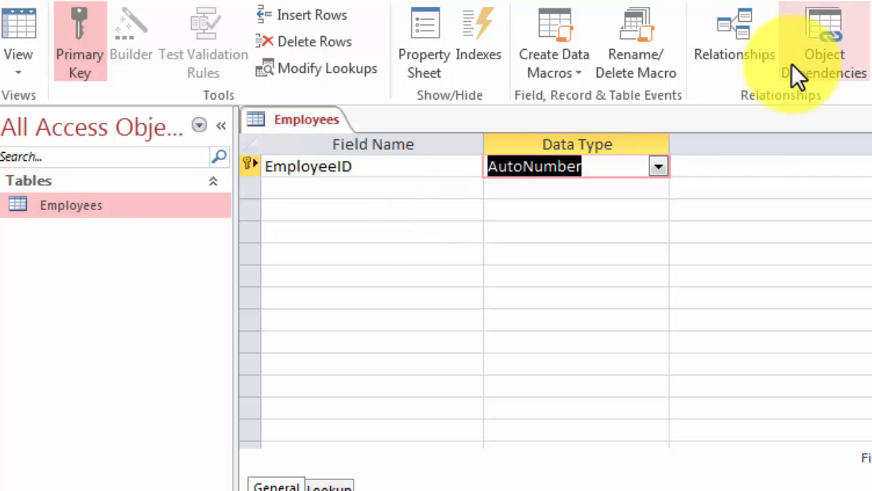
click(659, 167)
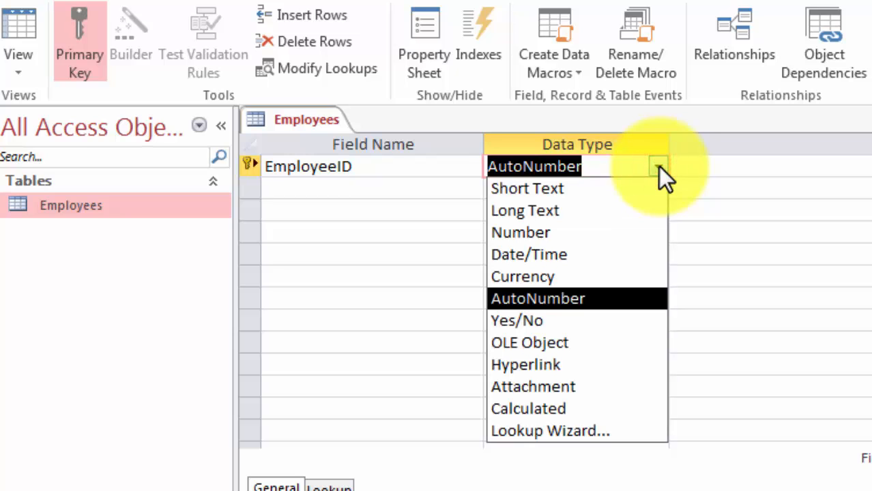
click(629, 184)
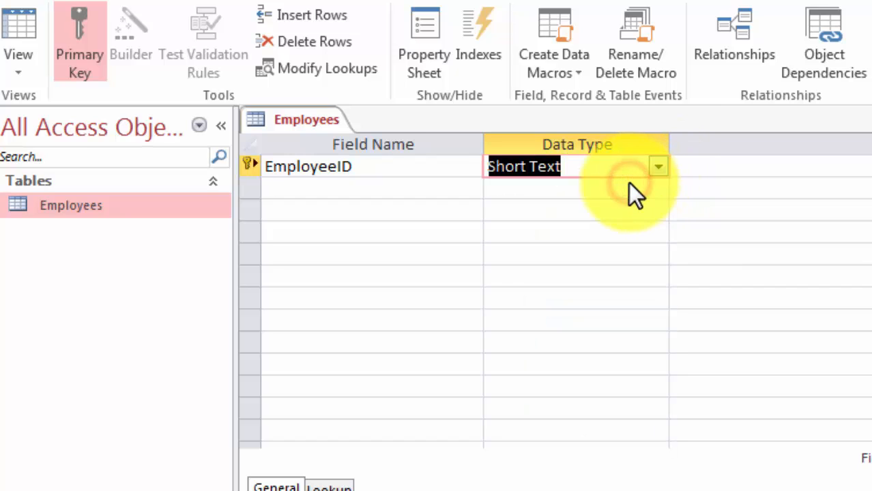
click(453, 490)
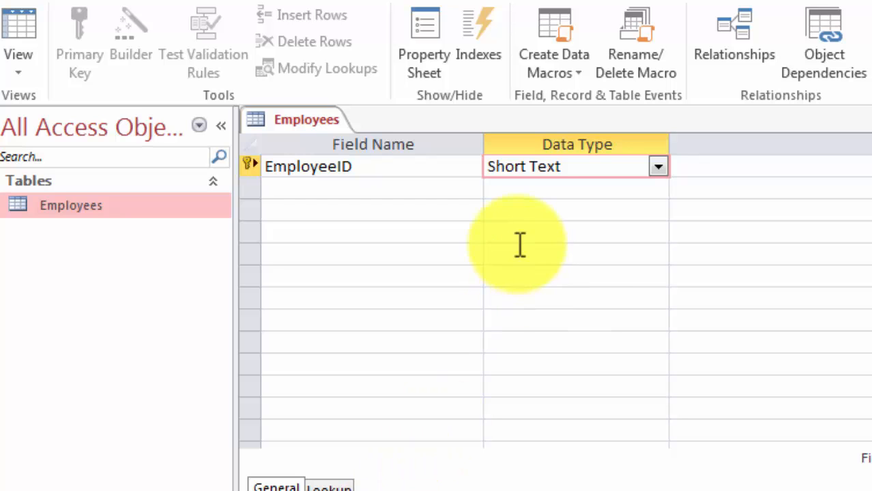
Step: Add a field named EmployeeFName with the Short Text data type below the primary key field
click(455, 189)
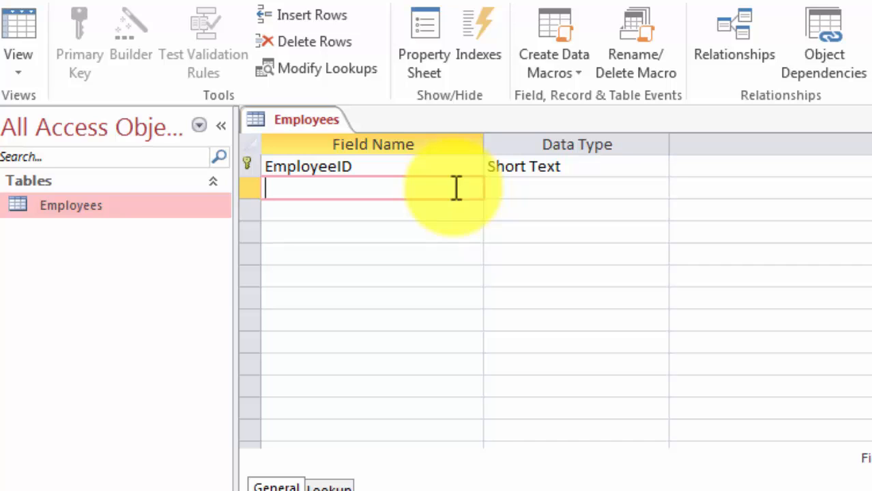
text(Emplo)
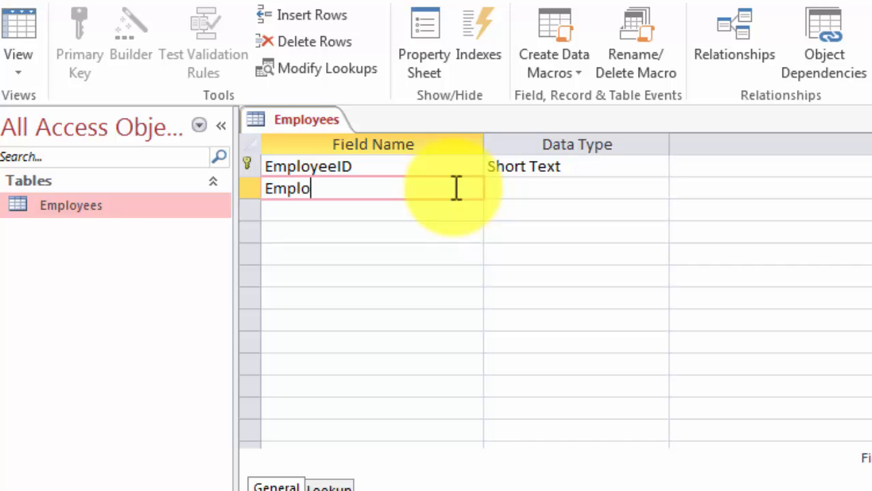
text(yeeNa)
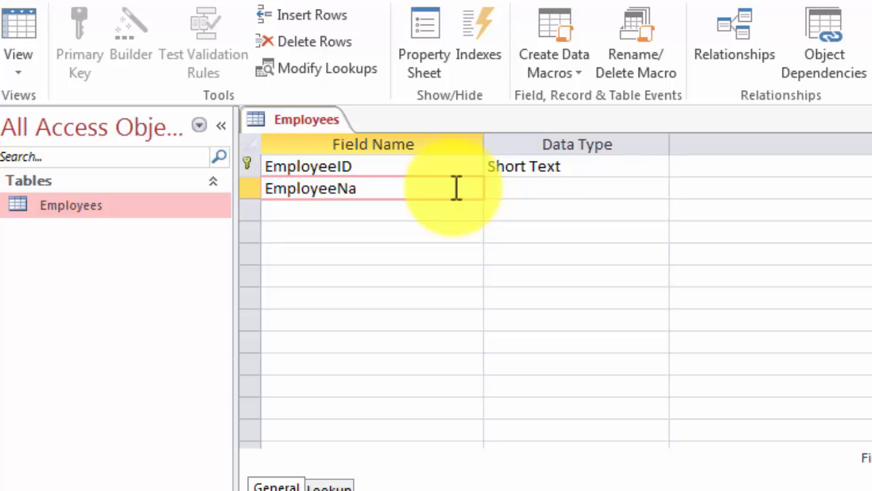
text(me)
key(BackSpace)
key(BackSpace)
key(BackSpace)
key(BackSpace)
text(FName)
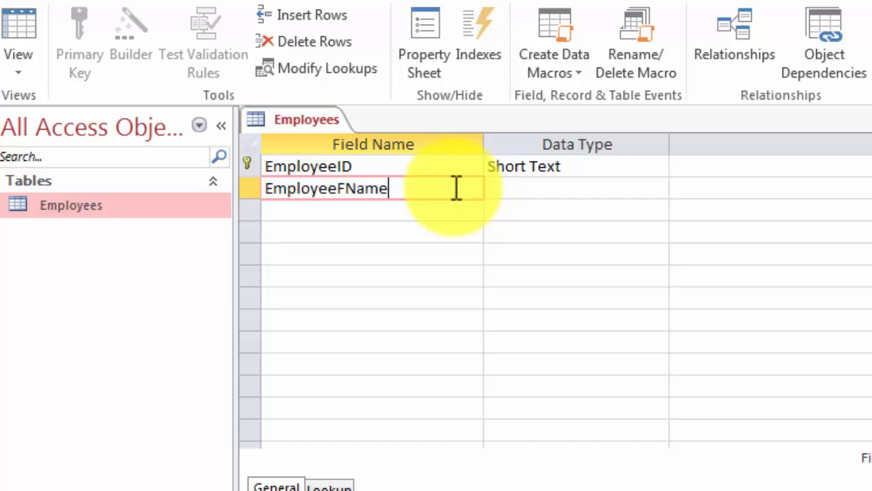
key(Tab)
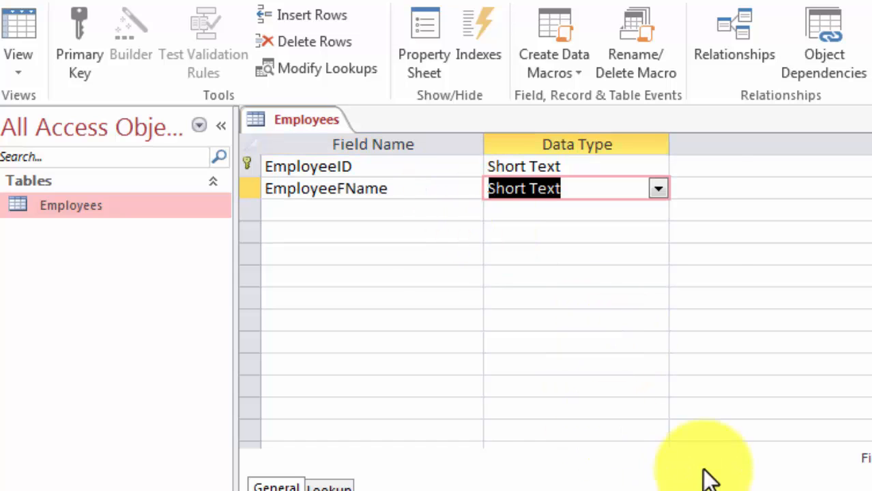
click(457, 487)
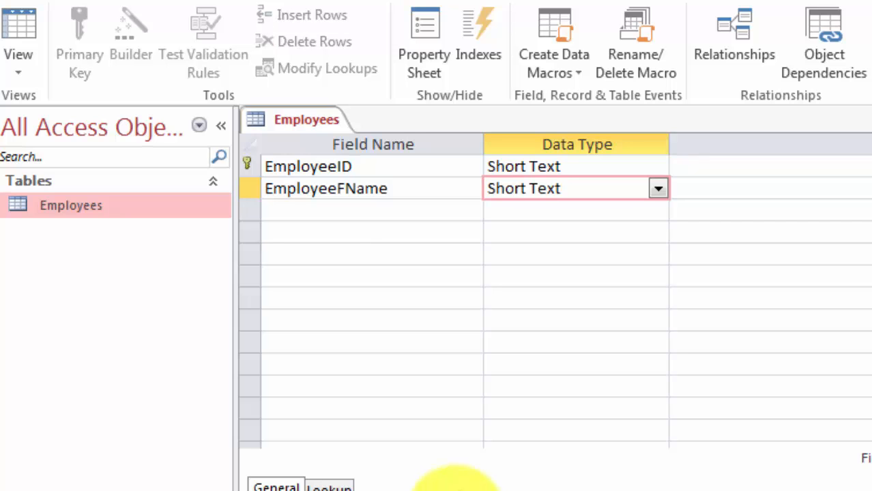
Step: Add a field named EmployeeLName with the Short Text data type below EmployeeFName
click(331, 210)
text(E)
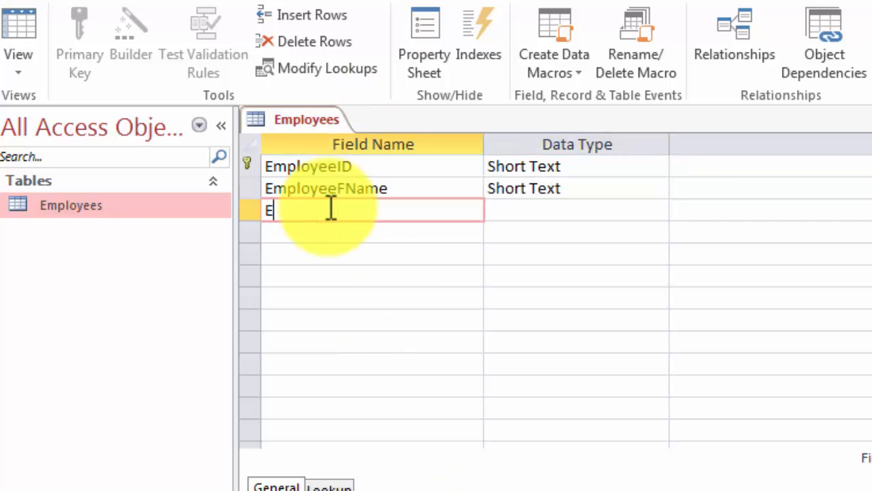
text(mp)
text(loyeeLNAm)
text(e)
key(Tab)
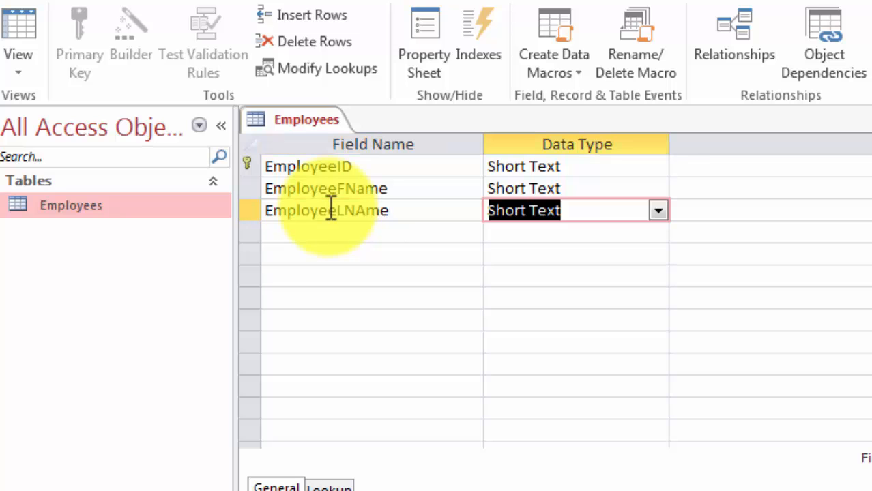
click(364, 210)
key(BackSpace)
text(a)
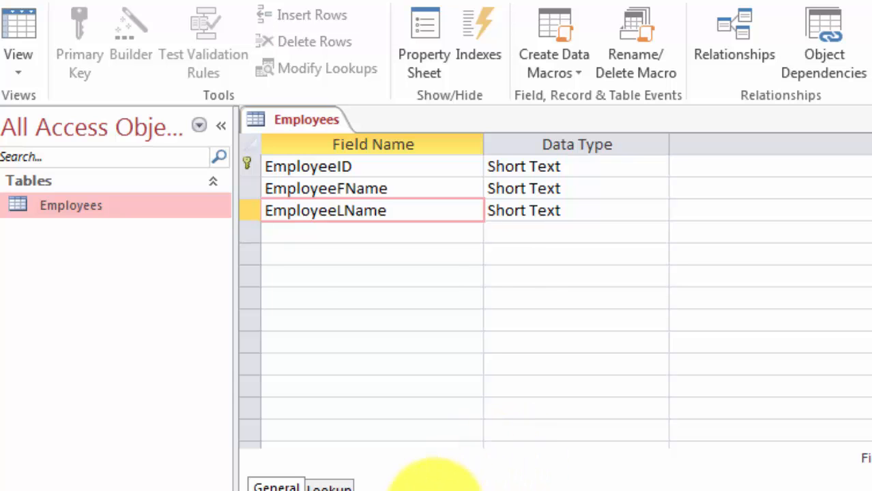
Step: Add a field named Salary below EmployeeLName and set its data type to Currency
click(334, 228)
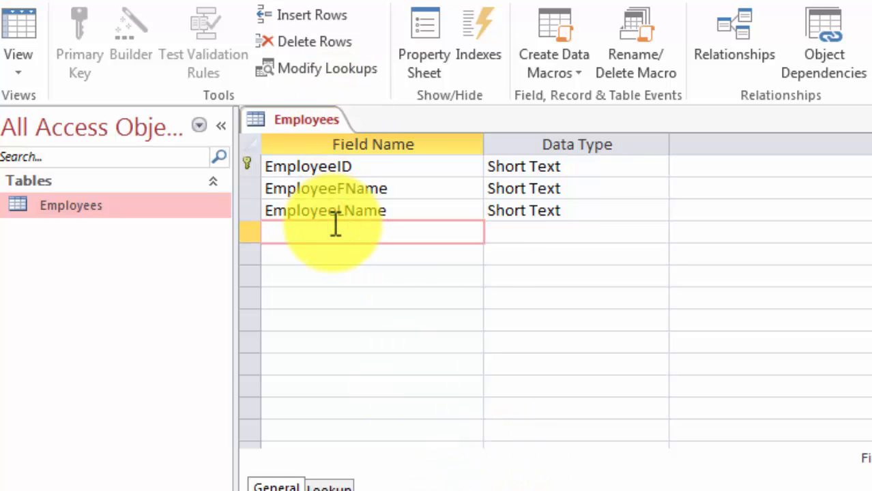
text(Salary)
key(Tab)
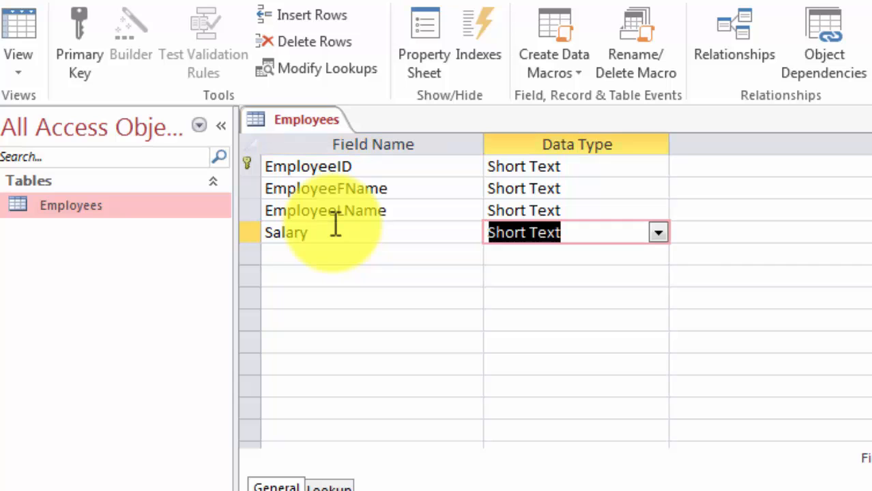
click(656, 234)
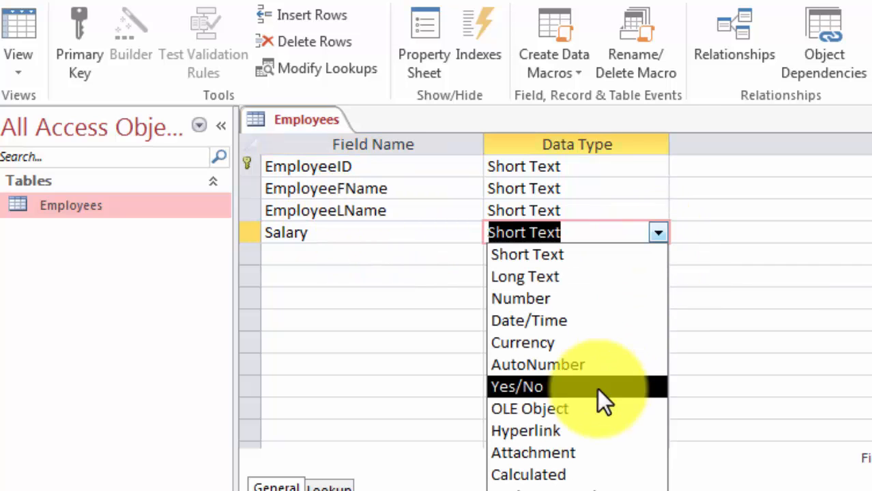
click(593, 345)
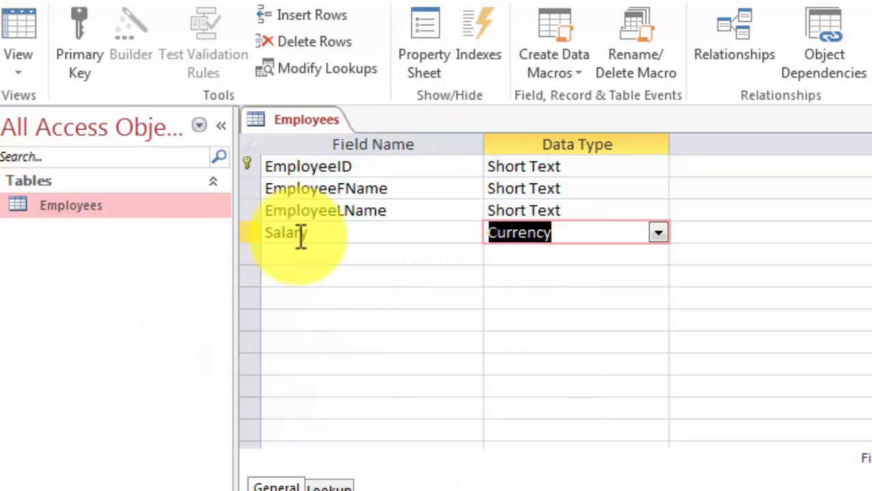
Step: Close the Employees table, keeping the new field design
click(335, 233)
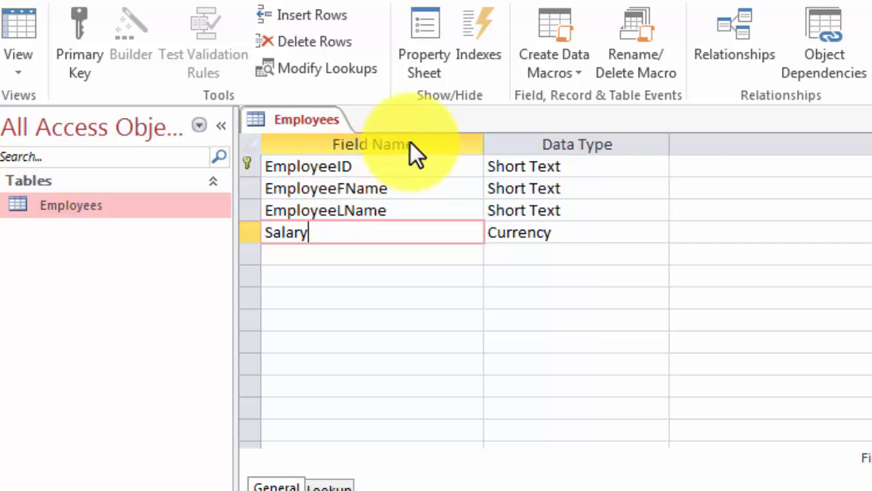
right_click(325, 111)
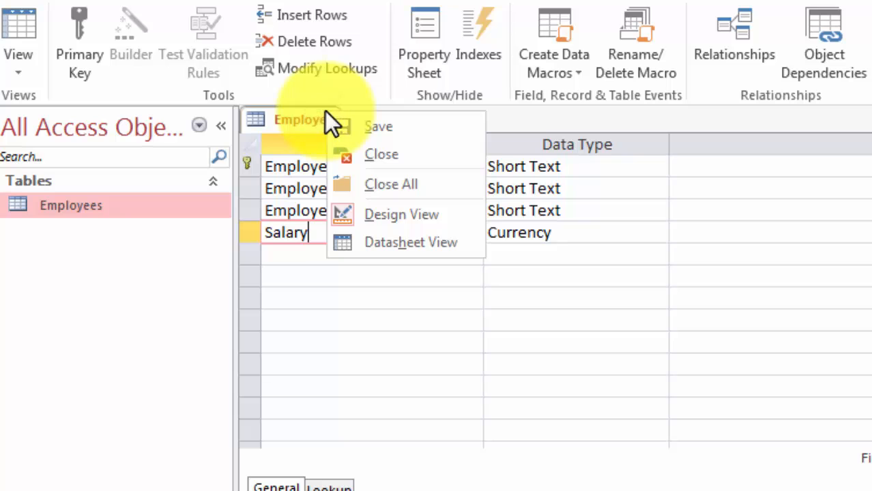
click(375, 154)
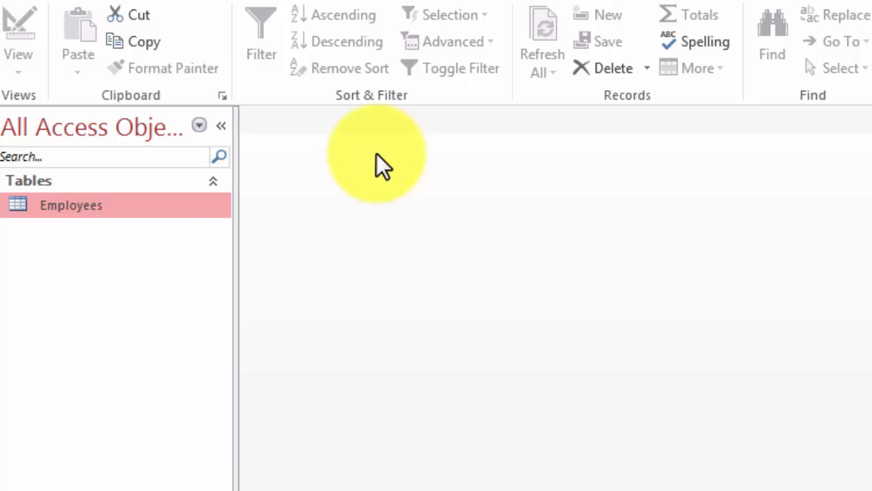
Step: Reopen the Employees table in Design View to check its fields, and close it again
right_click(73, 204)
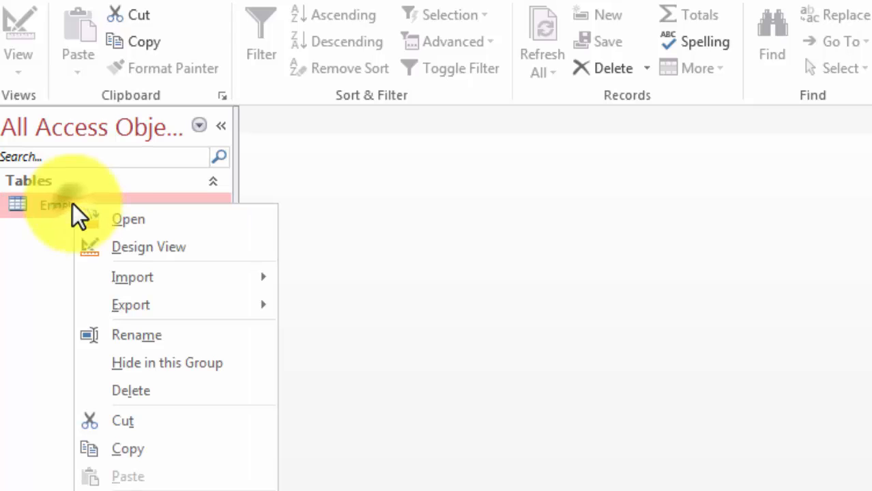
click(111, 244)
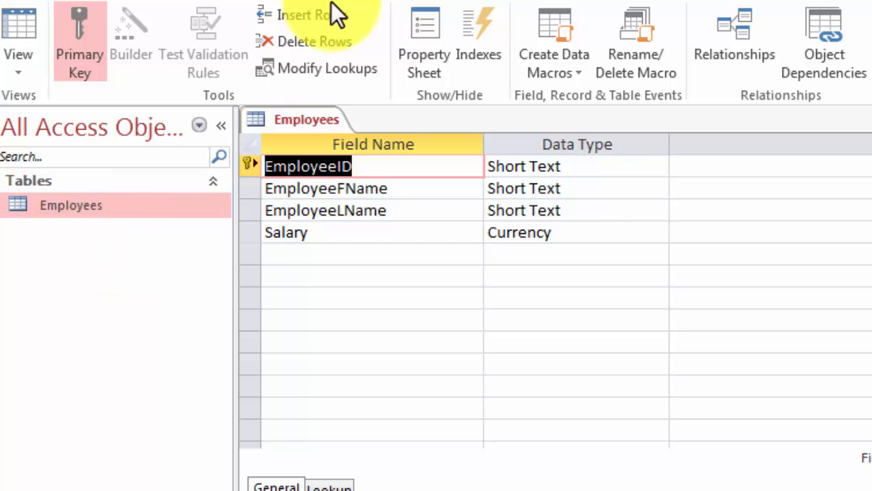
right_click(287, 109)
click(325, 154)
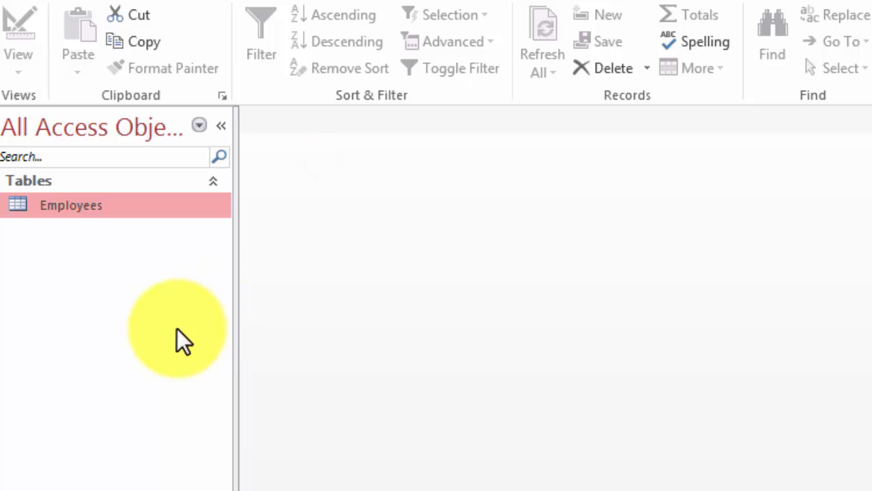